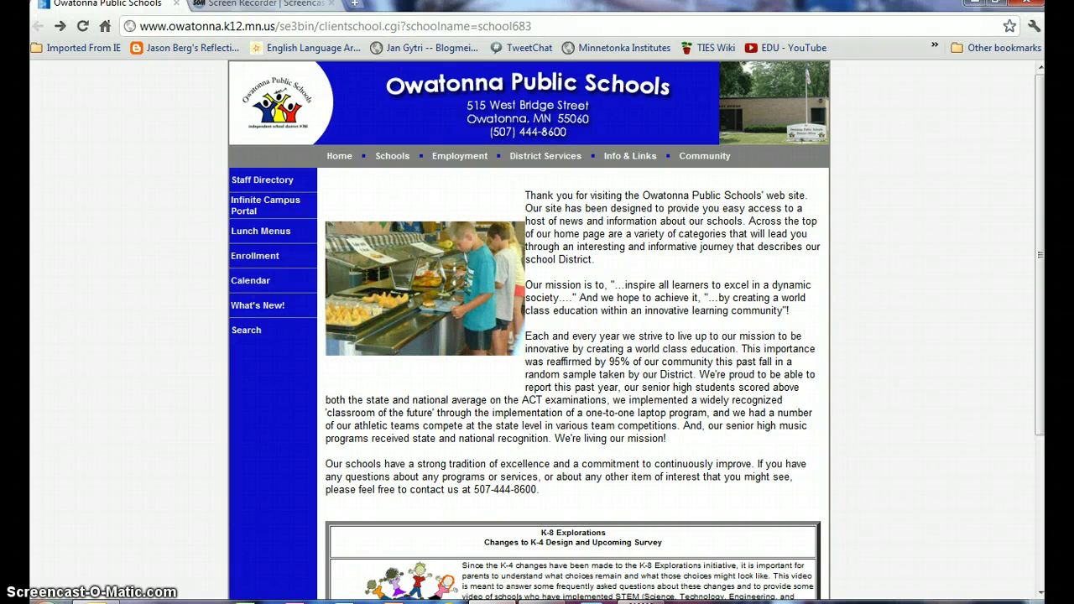
click(538, 26)
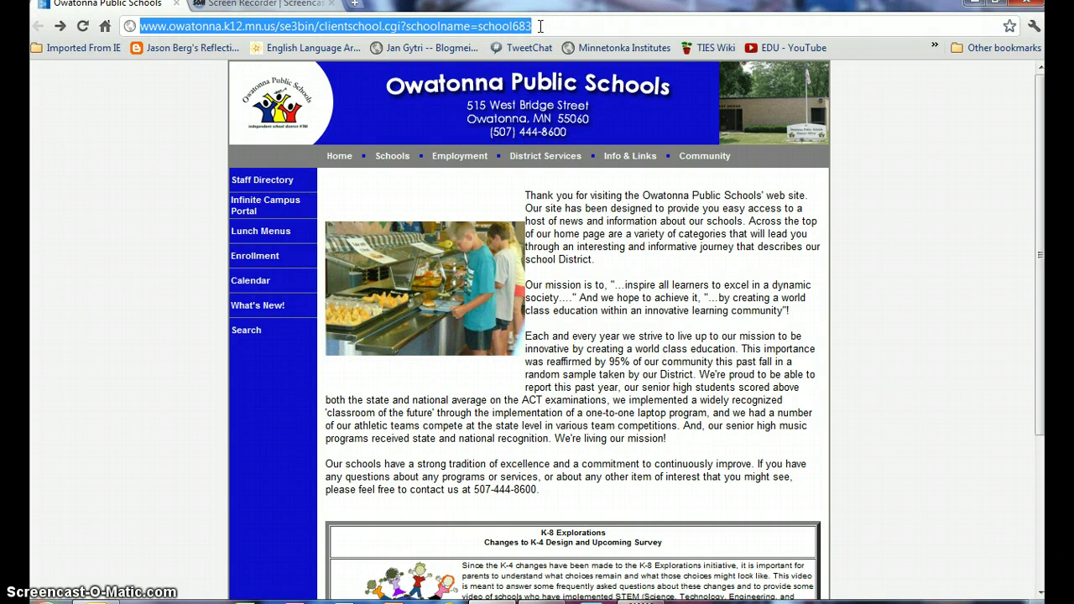
text(www.)
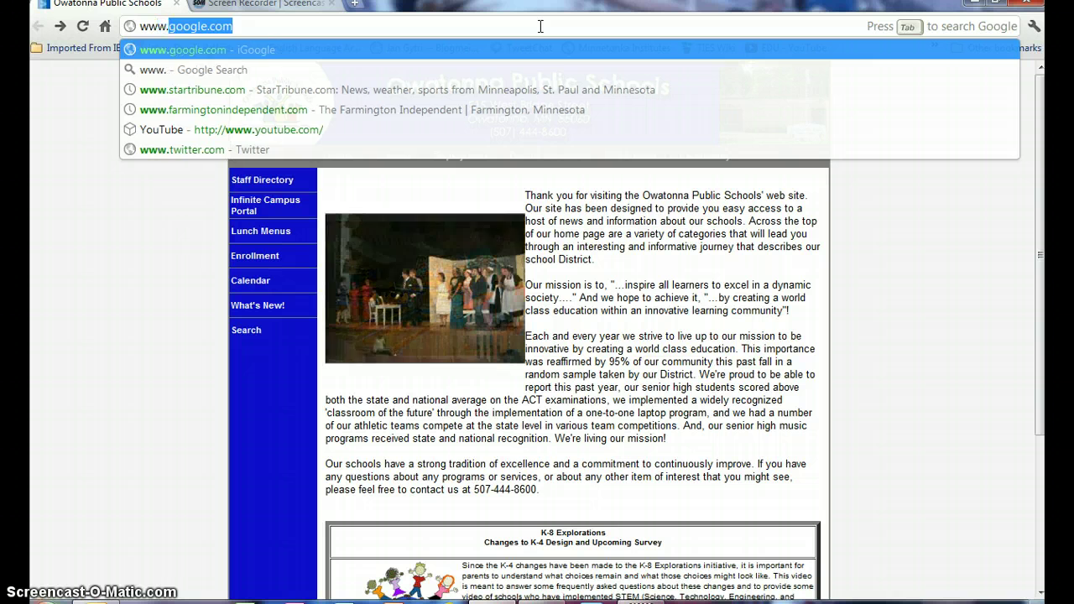
text(g)
key(Return)
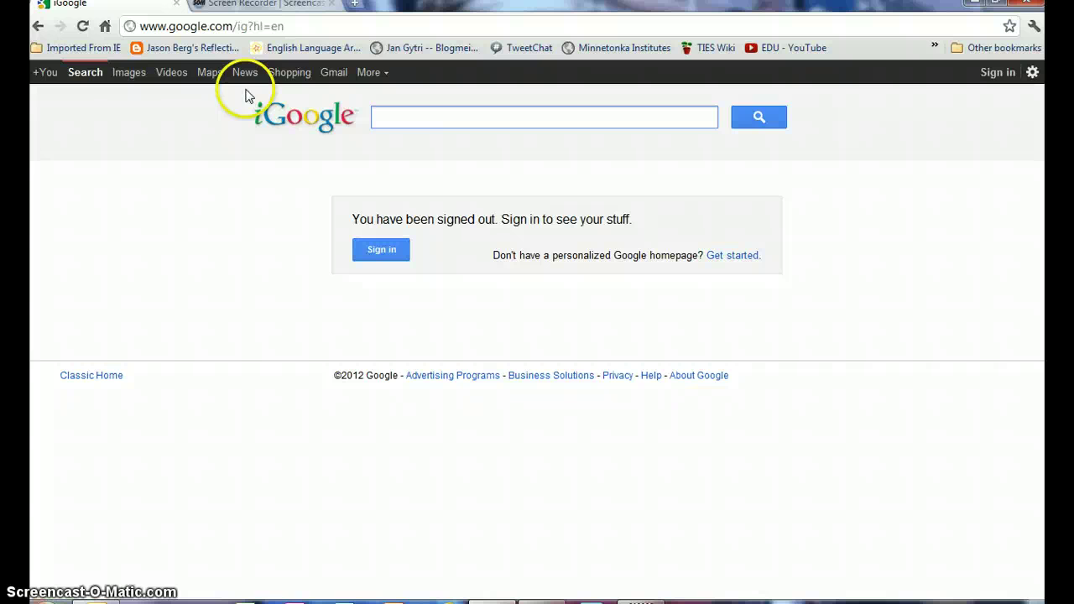
click(127, 74)
text(r)
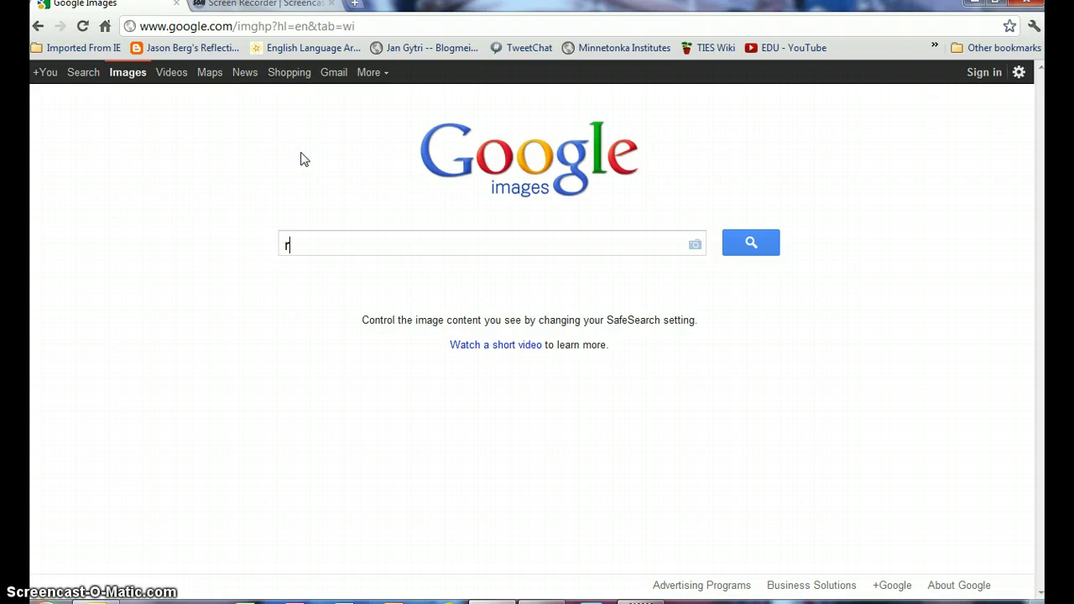
- Search Google Images for 'roadrunner'
text(oader)
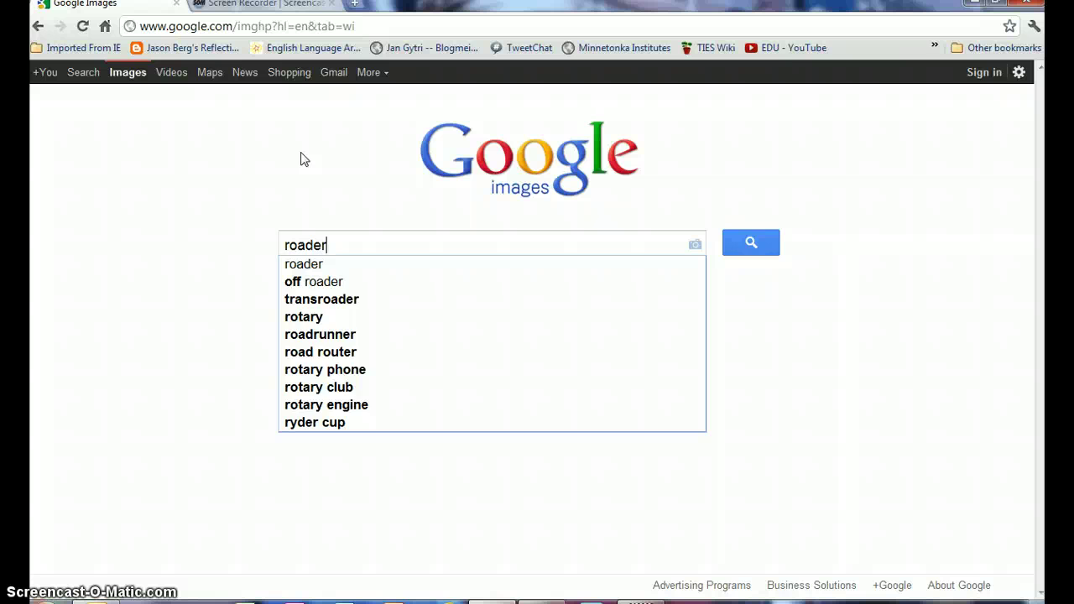
key(BackSpace)
key(BackSpace)
key(BackSpace)
key(BackSpace)
text(ad)
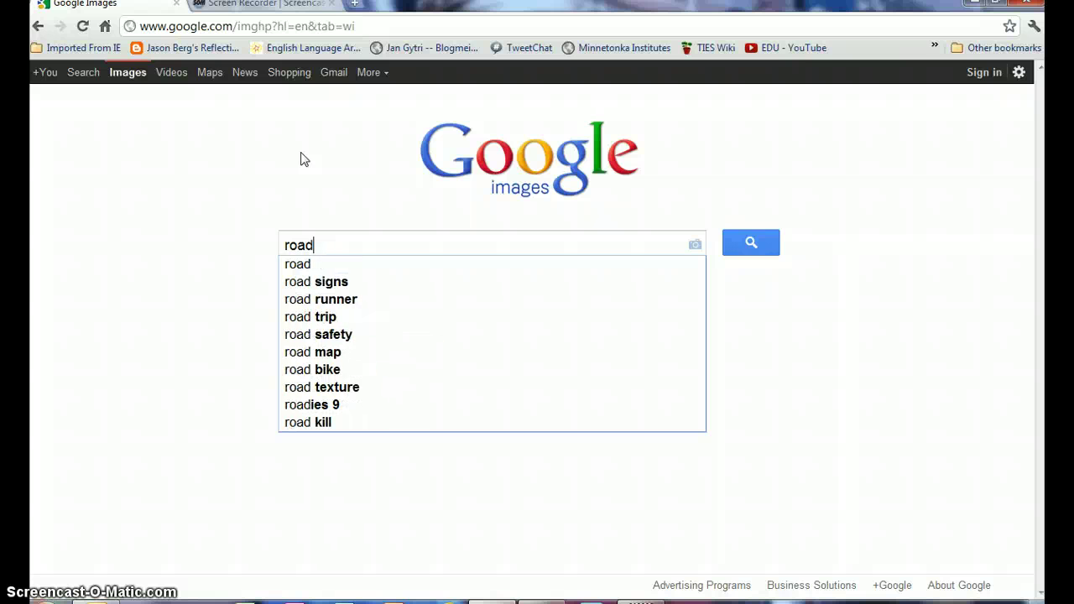
text(runner)
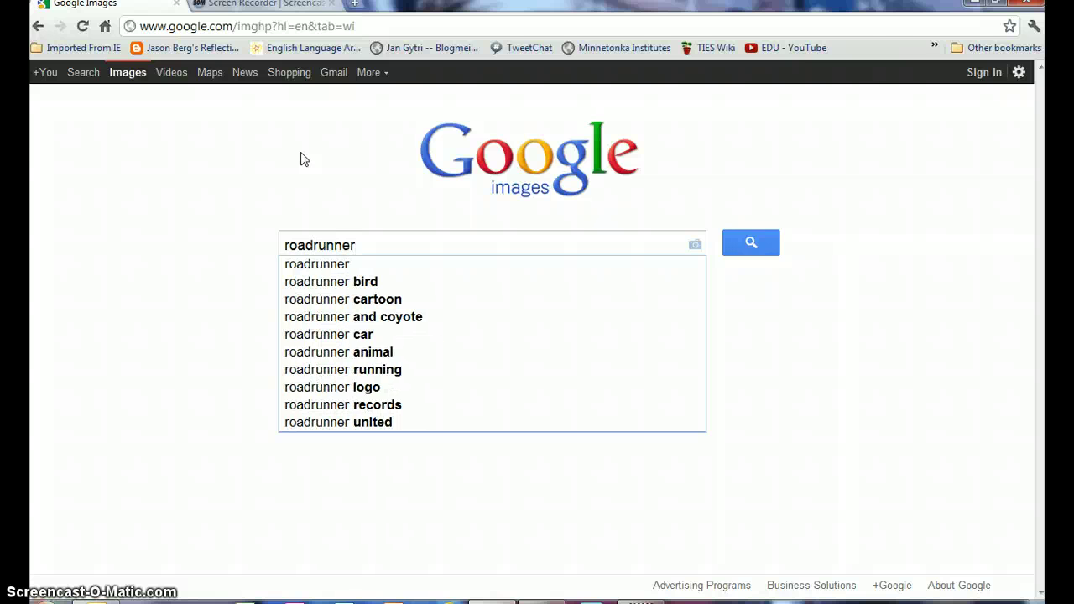
key(Return)
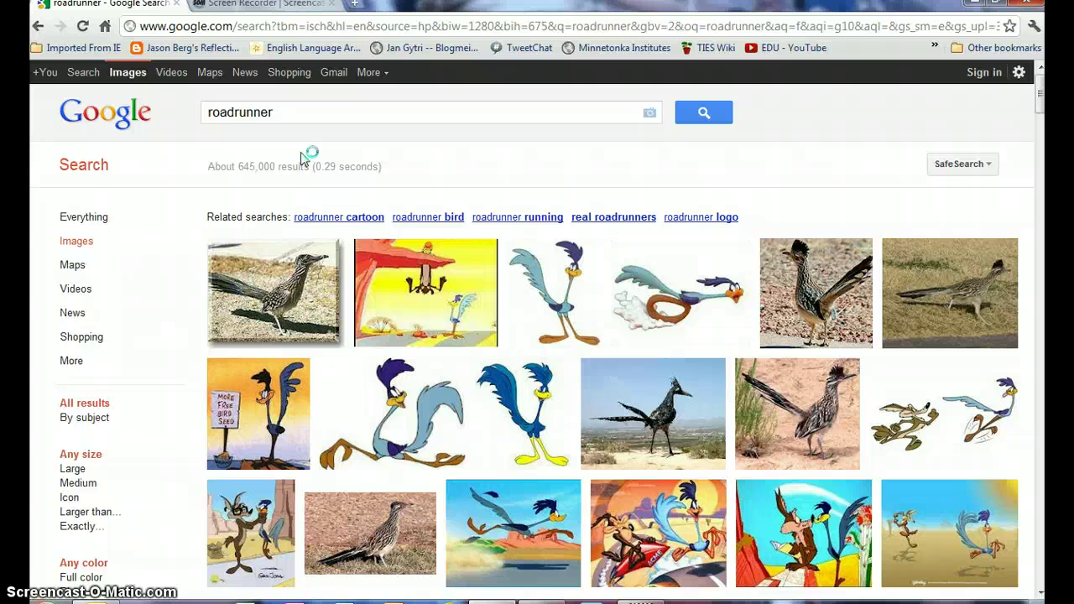
mouse_move(546, 302)
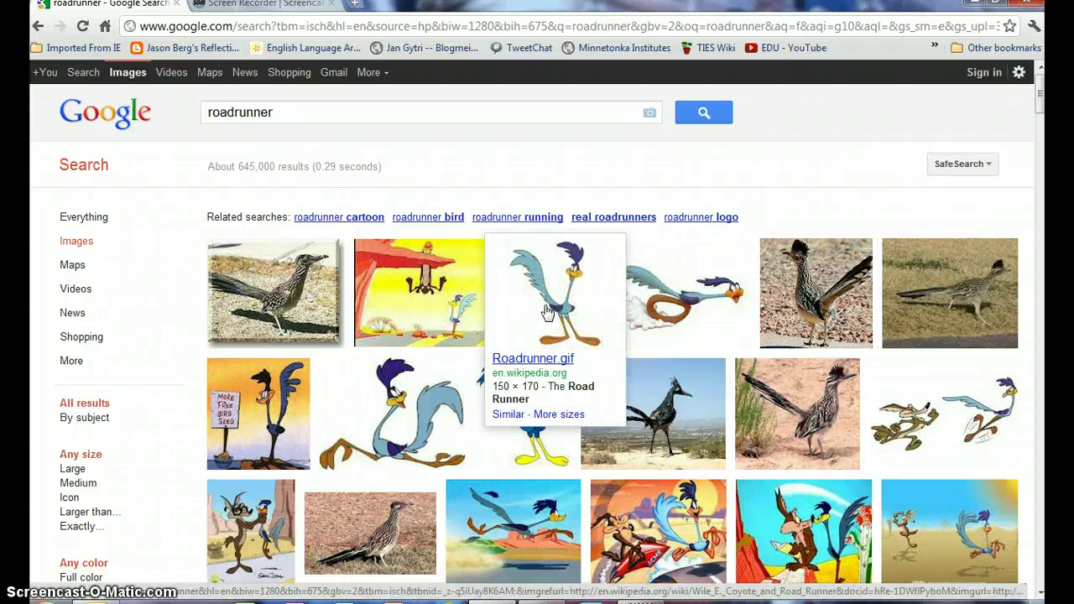
- Copy the standing Road Runner cartoon image, then switch to the blank SMART Notebook page
right_click(547, 312)
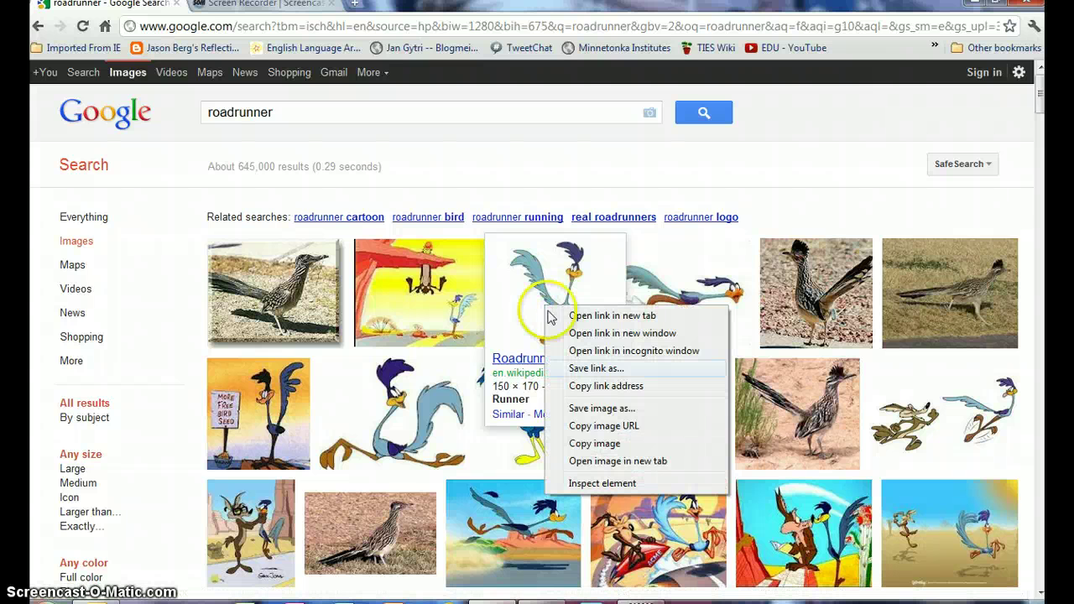
click(596, 445)
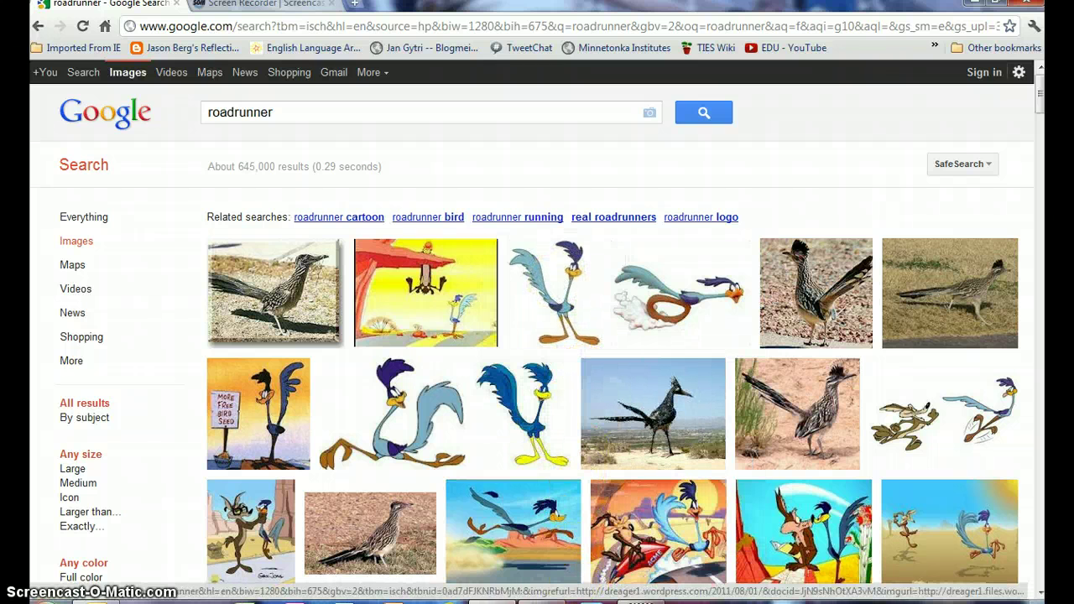
click(587, 601)
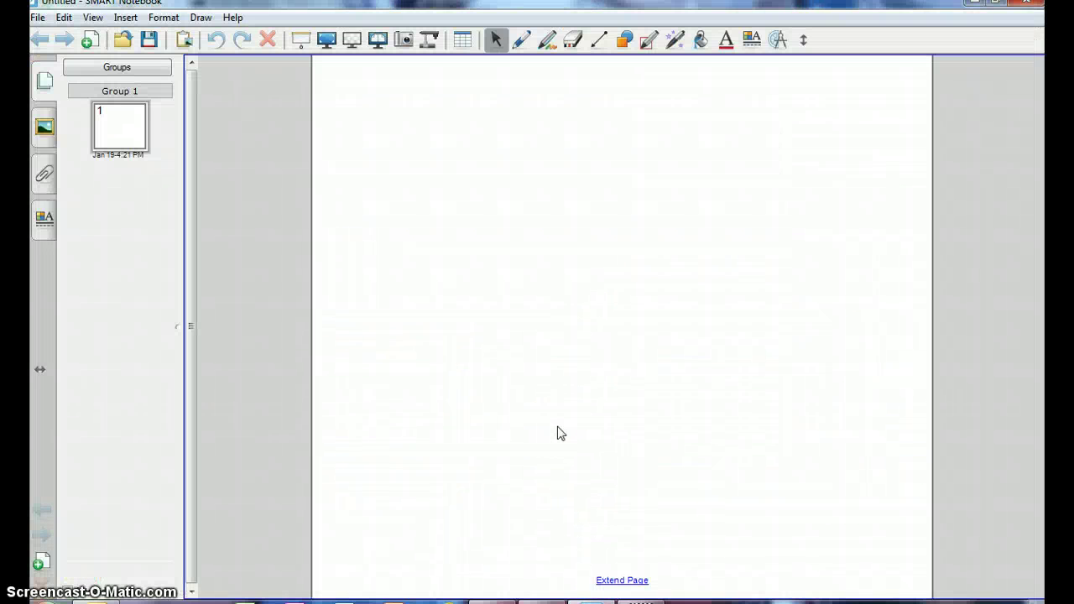
- Paste the copied Road Runner cartoon onto page one using the right-click menu
right_click(409, 122)
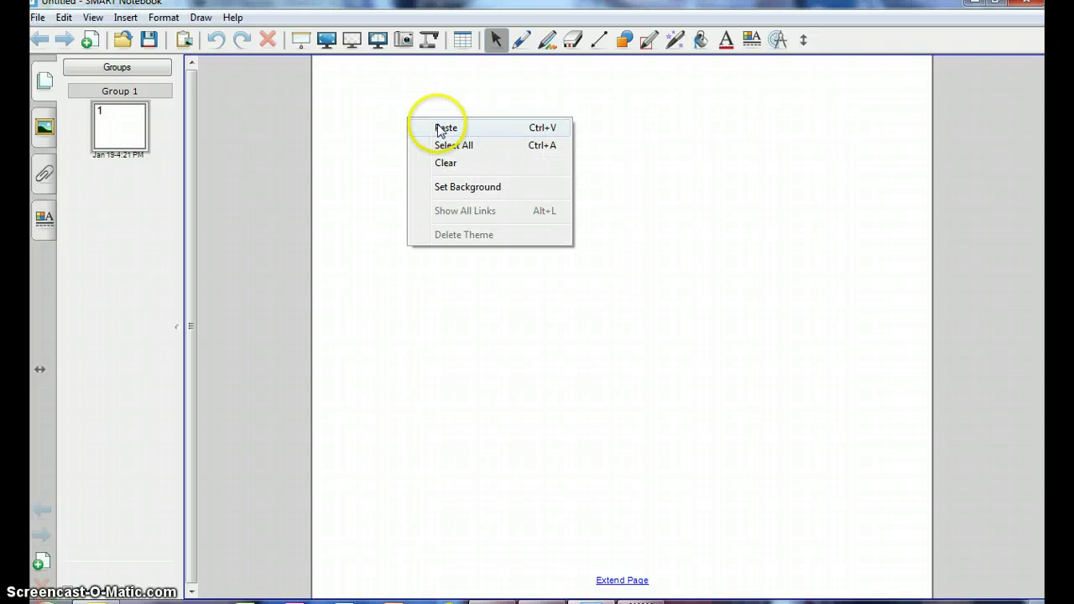
click(438, 128)
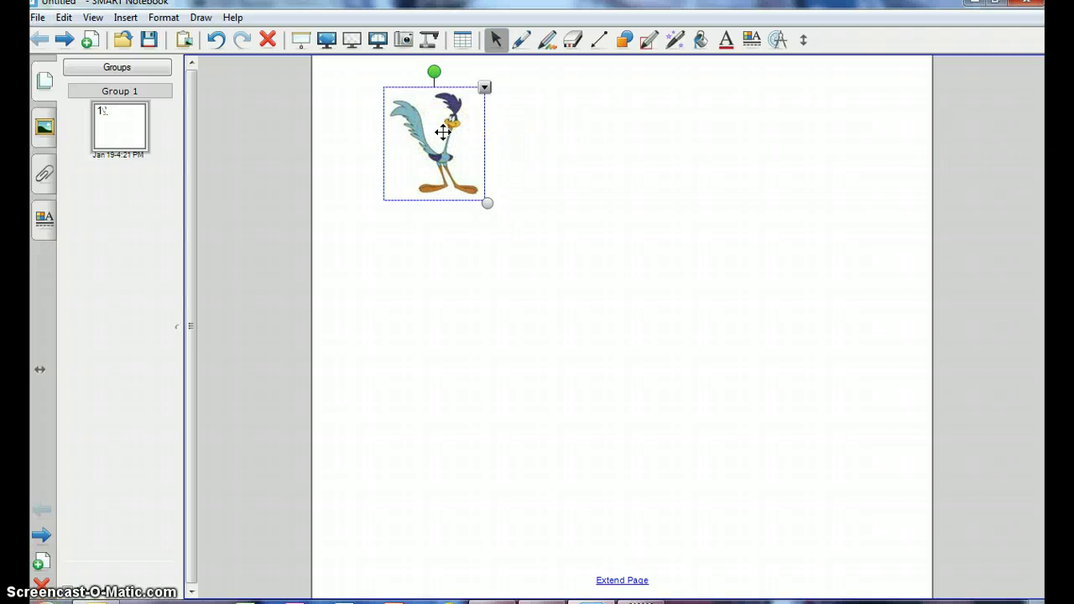
- Move and enlarge the Road Runner picture, then rotate it with the green handle
mouse_move(443, 132)
mouse_down()
mouse_move(489, 230)
mouse_move(558, 272)
mouse_move(549, 257)
mouse_up()
click(645, 282)
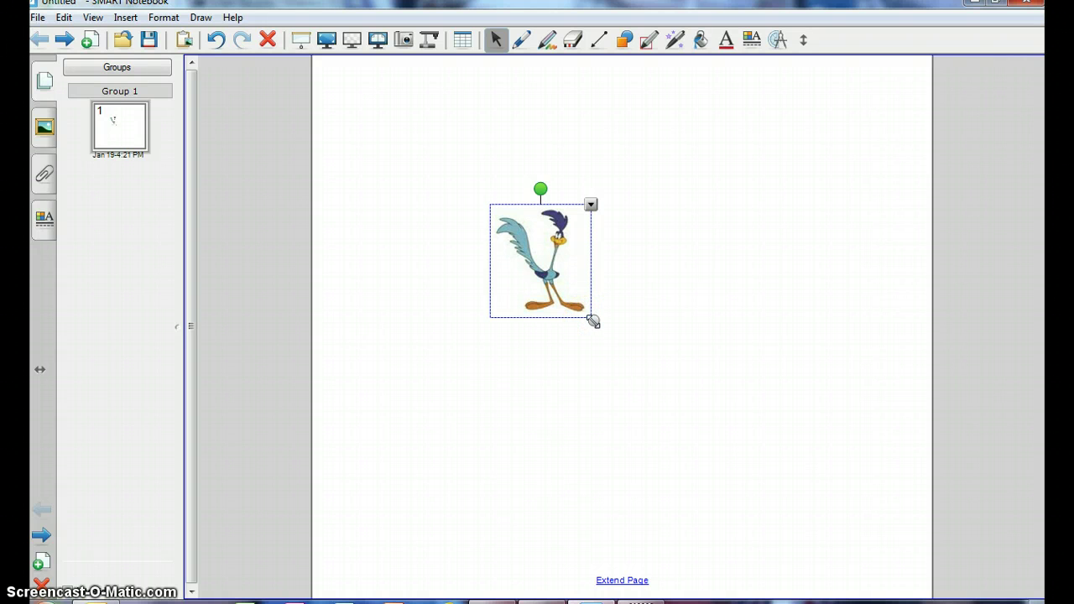
drag(593, 323, 688, 425)
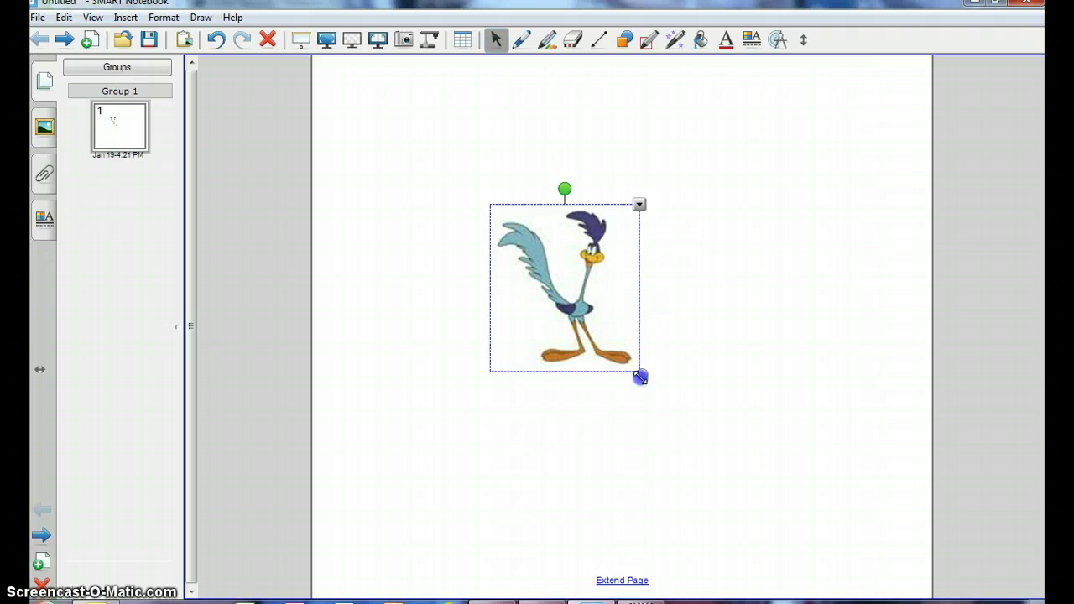
drag(688, 425, 807, 500)
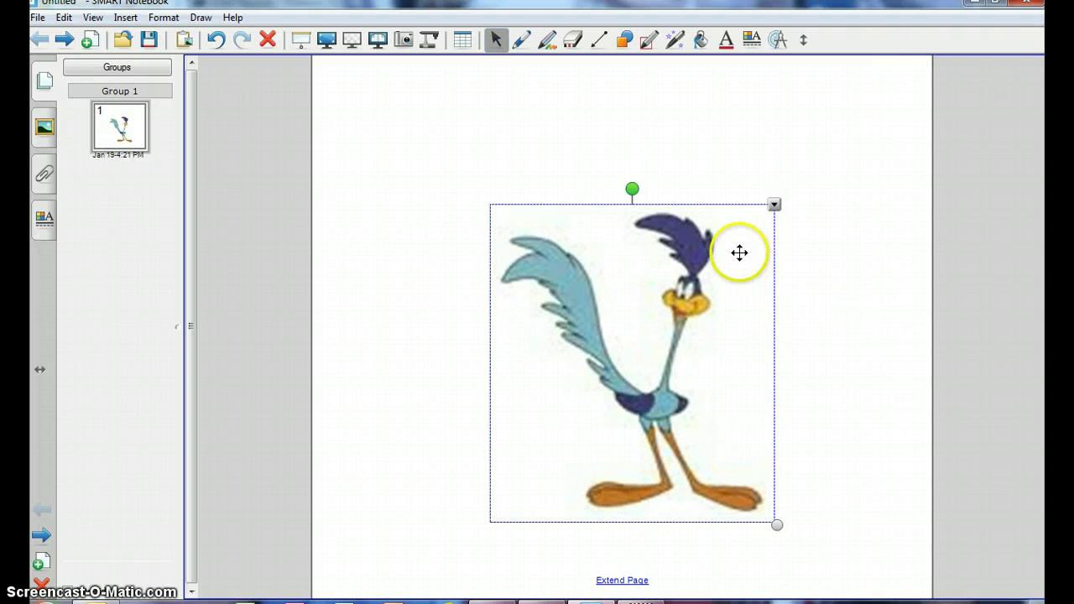
drag(685, 270, 643, 195)
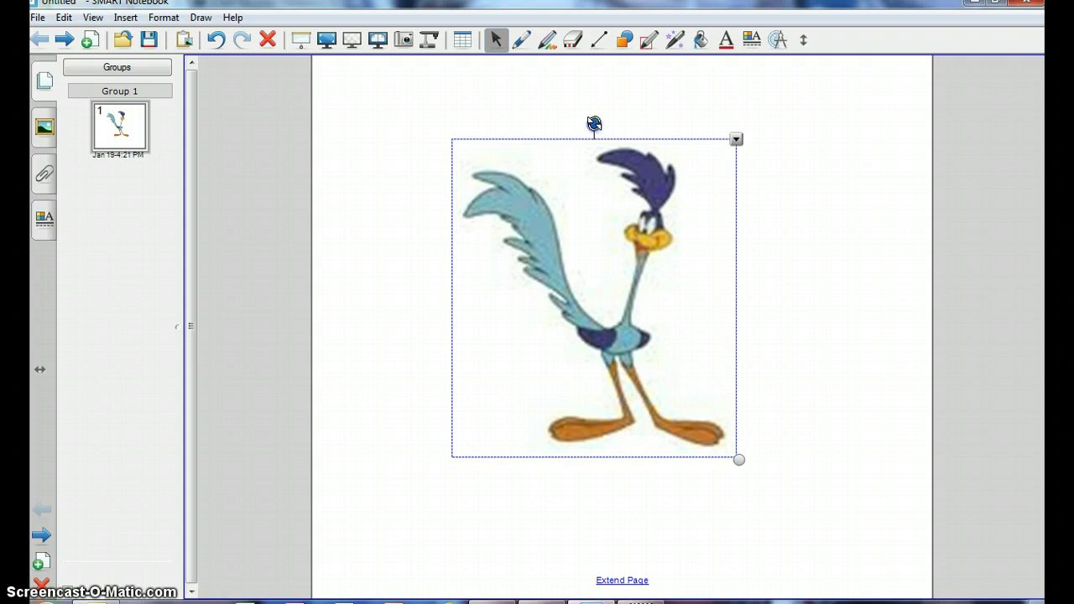
mouse_move(593, 128)
mouse_down()
mouse_move(729, 374)
mouse_move(699, 429)
mouse_move(619, 448)
mouse_move(554, 427)
mouse_move(460, 360)
mouse_move(441, 305)
mouse_move(498, 202)
mouse_move(550, 172)
mouse_move(597, 184)
mouse_up()
click(735, 140)
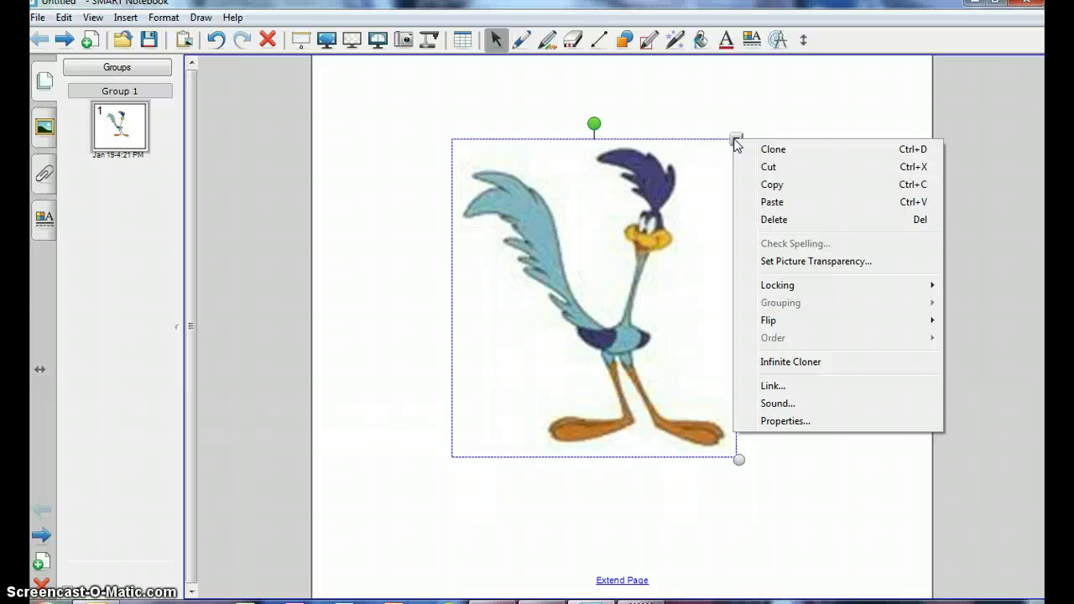
click(700, 113)
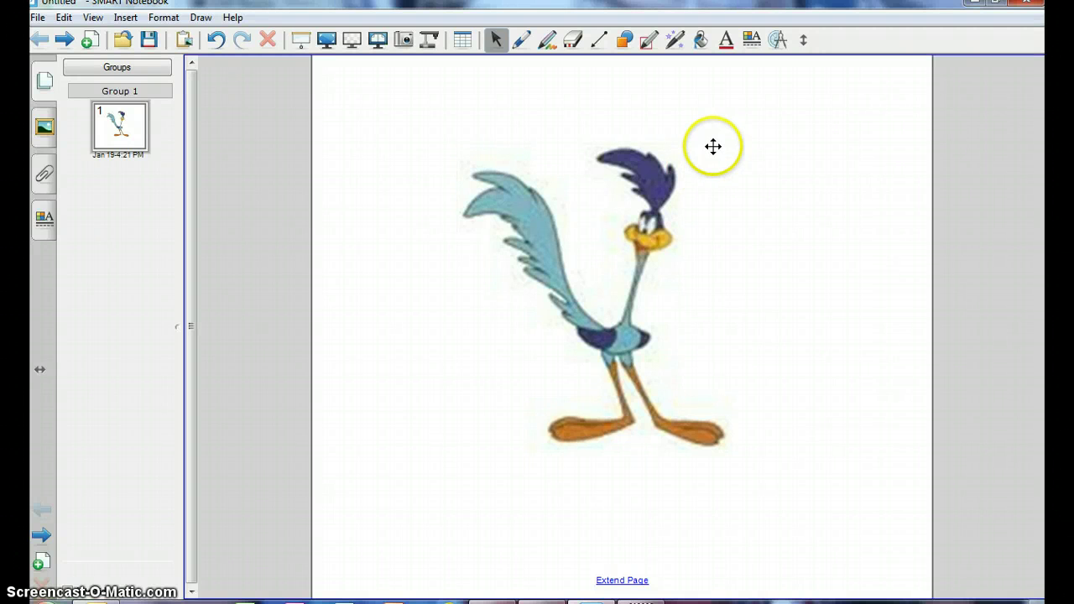
- Add a blank page 2 and start inserting a picture from a file
click(91, 41)
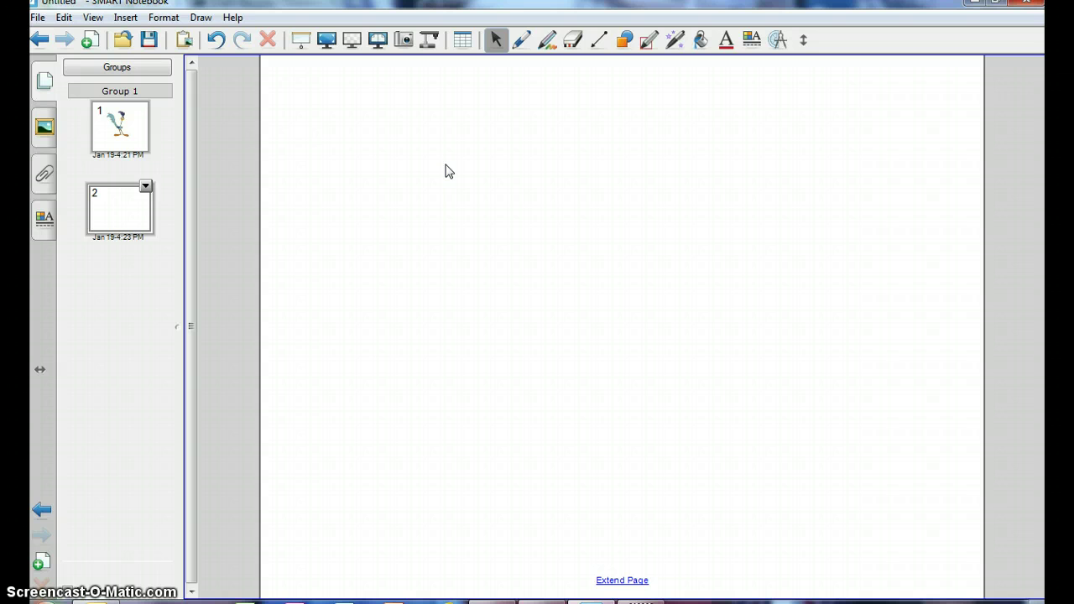
click(126, 18)
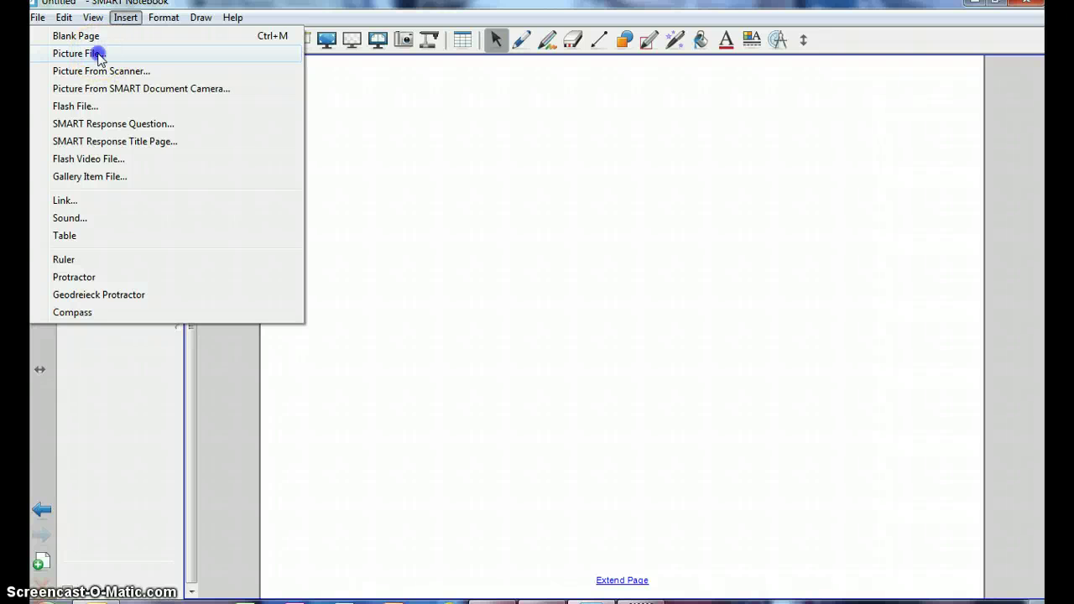
click(99, 53)
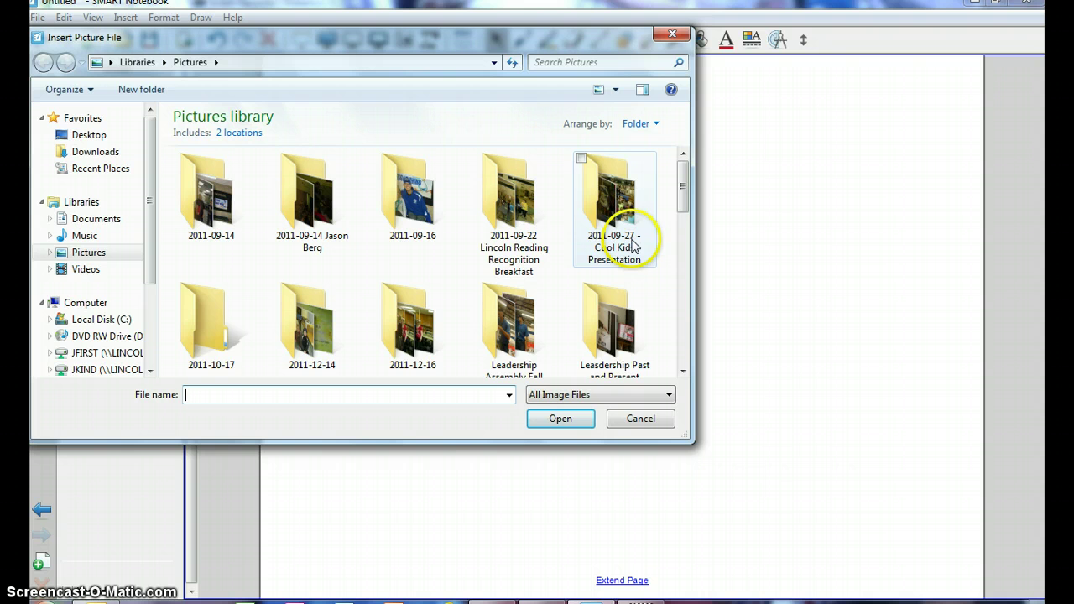
- Insert the Buddy the Elf picture from the Pictures library onto page 2
drag(683, 204, 685, 287)
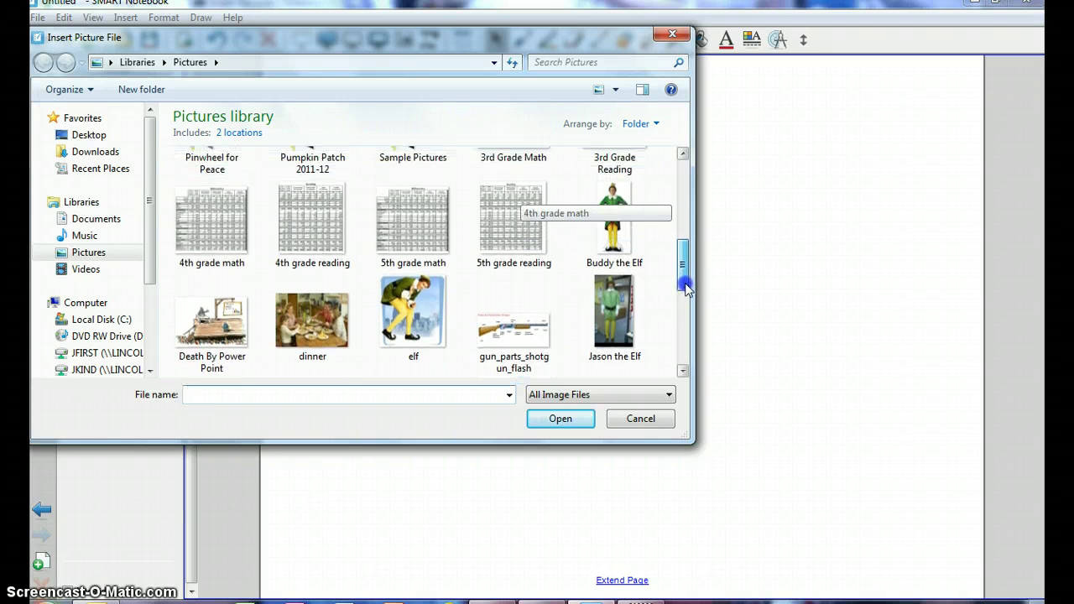
click(621, 237)
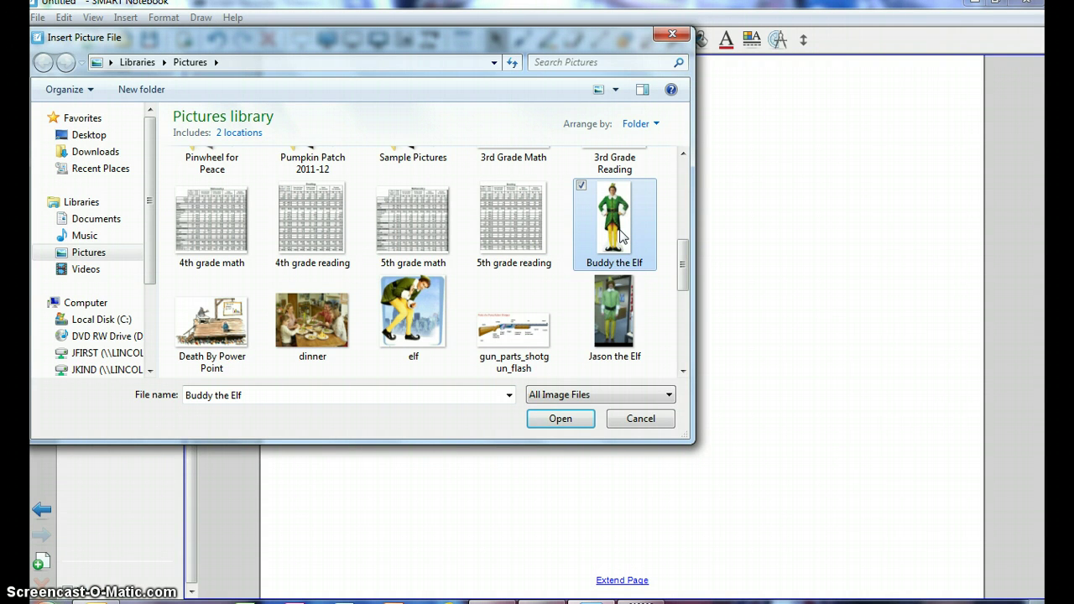
click(560, 419)
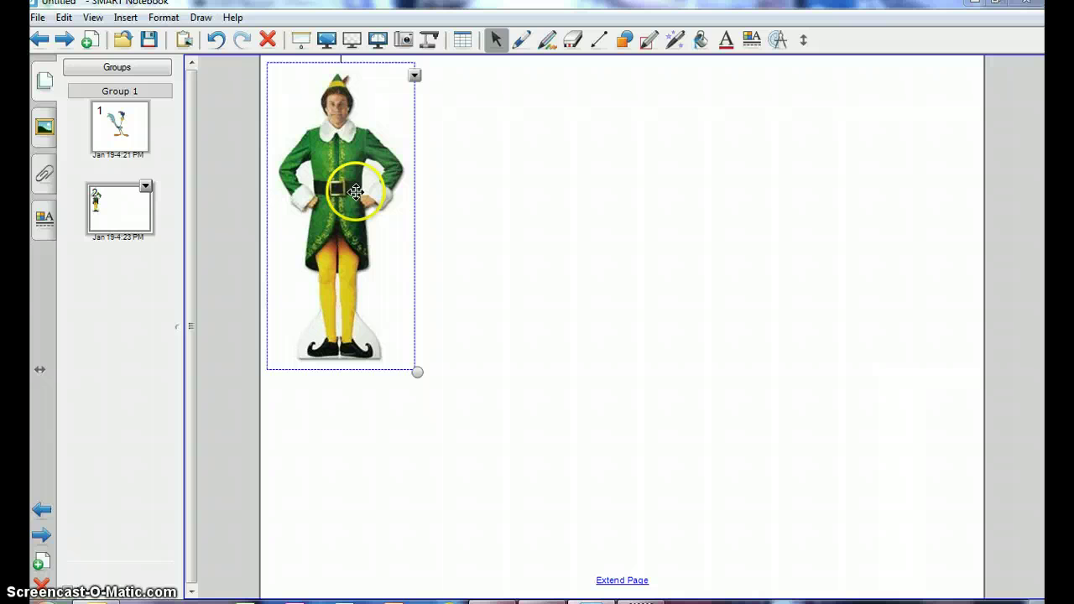
- Center the elf picture on page 2, resize it, and rotate it with the green handle
mouse_move(349, 190)
mouse_down()
mouse_move(363, 213)
mouse_move(498, 289)
mouse_move(597, 301)
mouse_move(626, 254)
mouse_move(615, 247)
mouse_move(606, 262)
mouse_up()
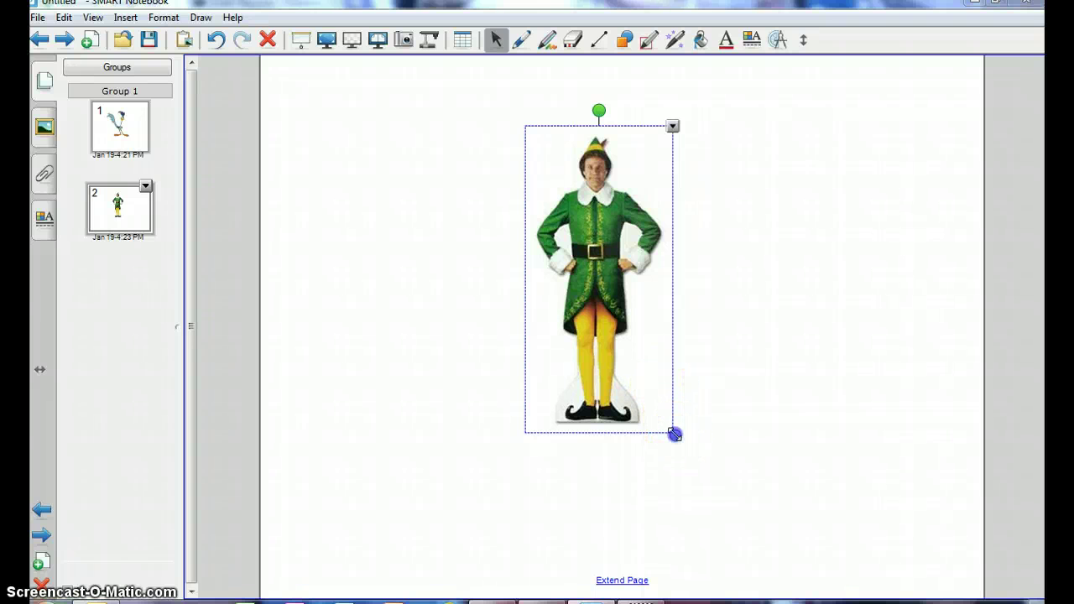
drag(672, 432, 800, 528)
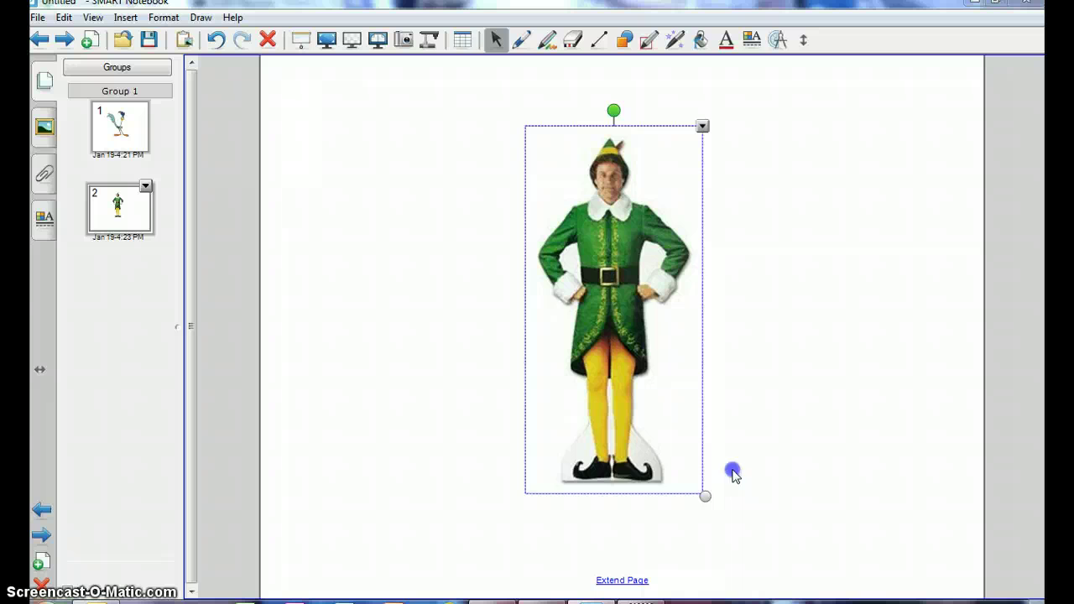
drag(733, 474, 649, 394)
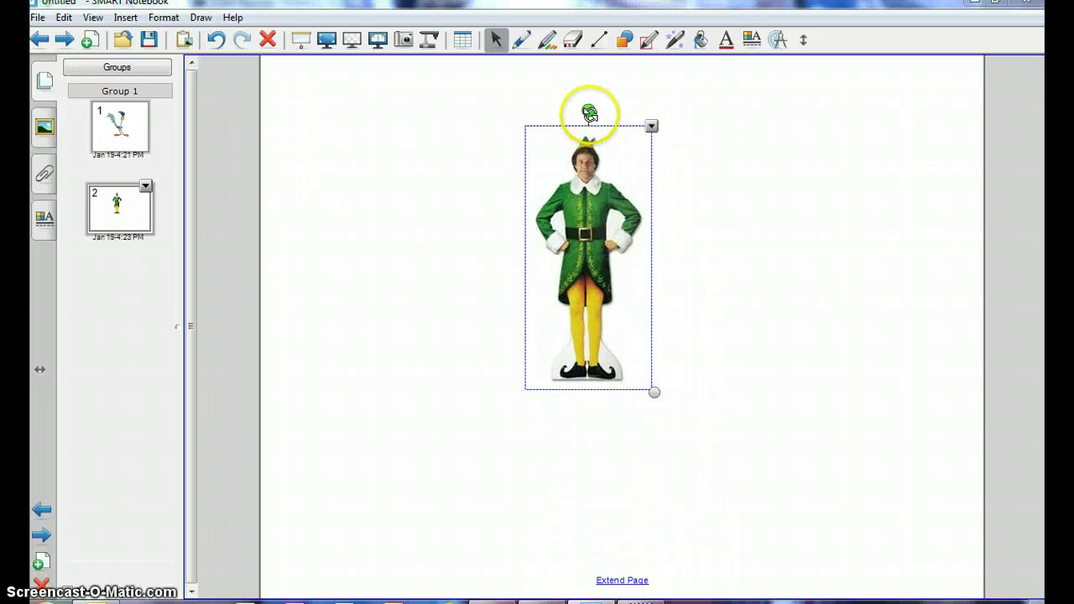
mouse_move(590, 112)
mouse_down()
mouse_move(470, 290)
mouse_move(479, 335)
mouse_move(655, 341)
mouse_move(720, 252)
mouse_move(693, 154)
mouse_move(642, 115)
mouse_move(588, 111)
mouse_up()
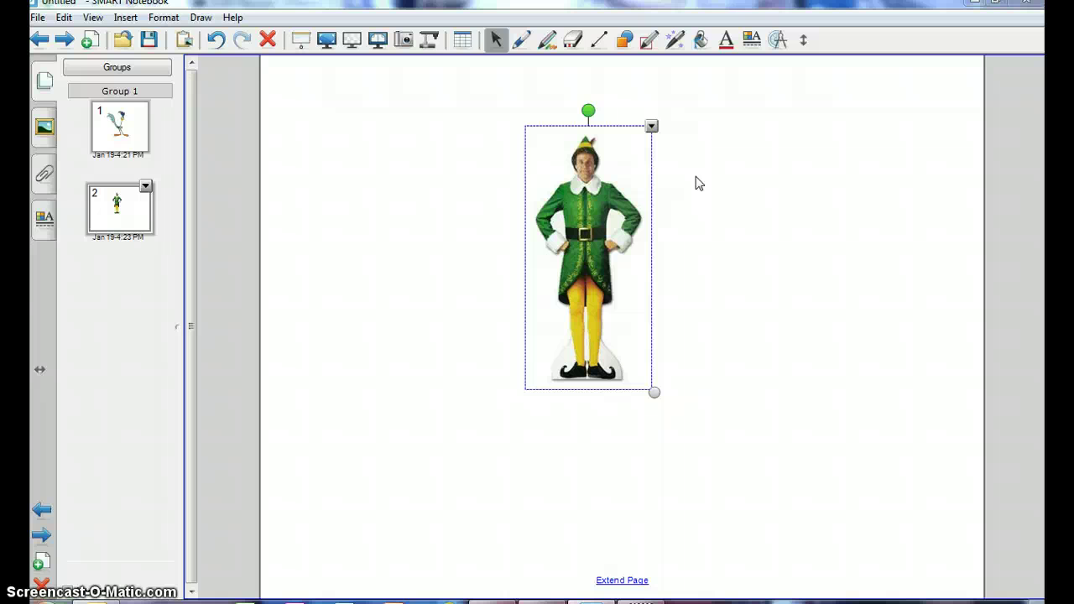
- Click the elf picture so it stays upright near the top of page 2
click(593, 147)
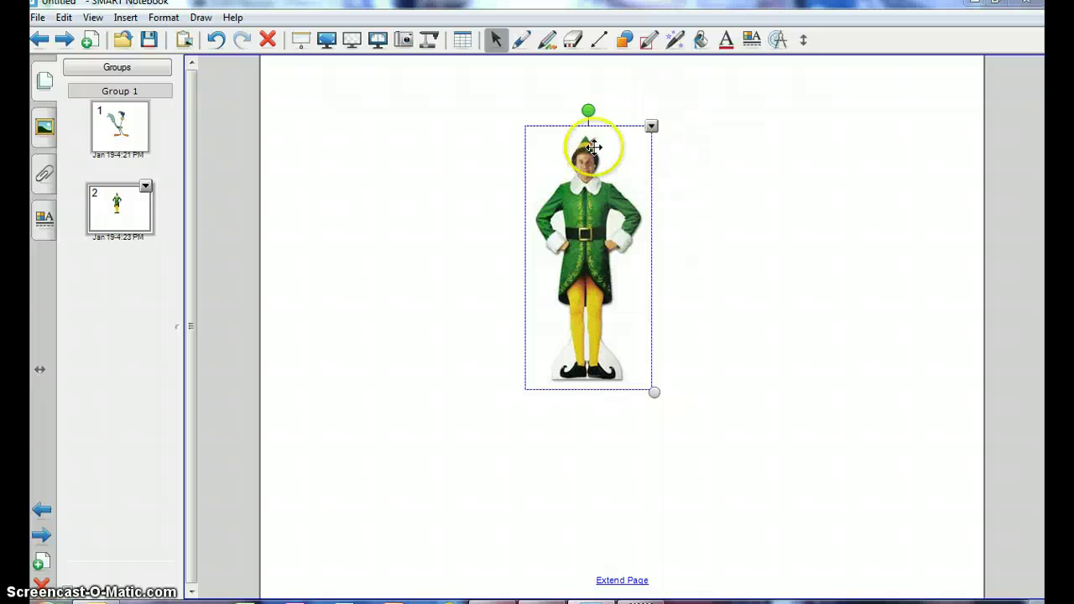